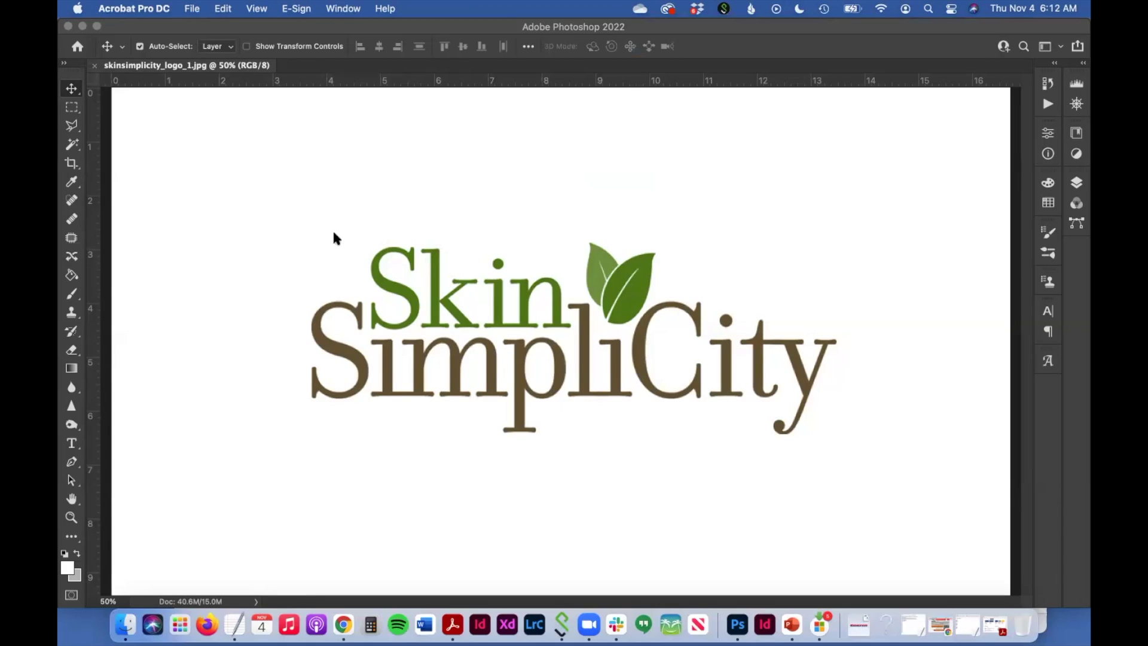
# - Bring Photoshop, with the Skin Simplicity logo open, to the front
pyautogui.click(879, 199)
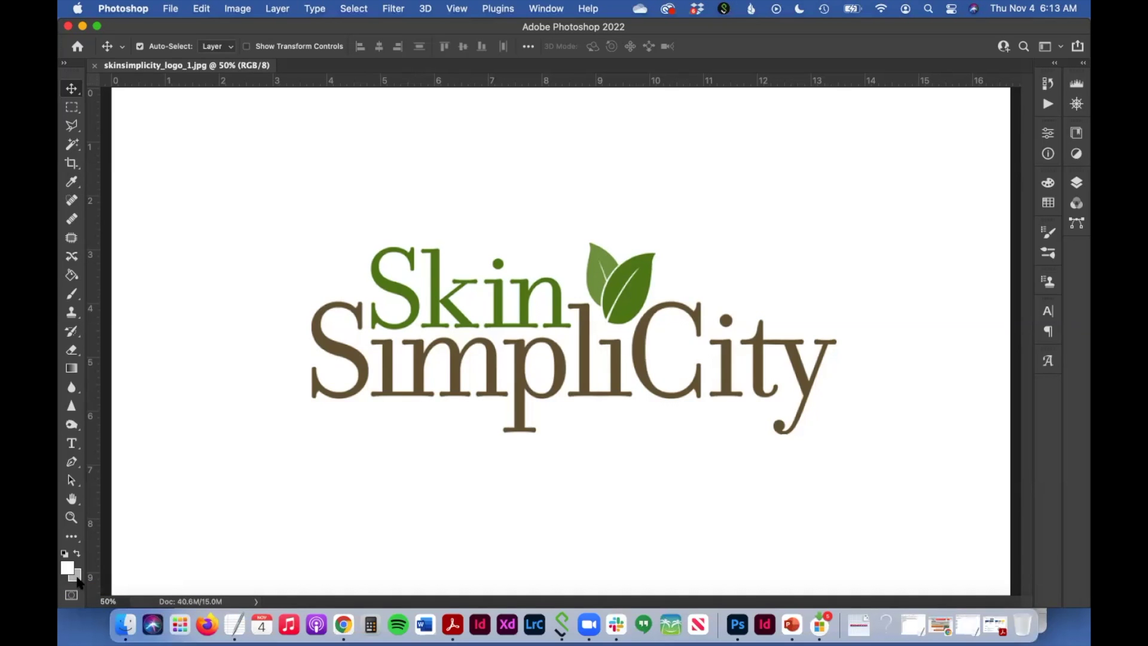
# - Sample the dark green of the Skin 'S' as the foreground colour: hex 5b8726, RGB 91/135/38
pyautogui.click(67, 568)
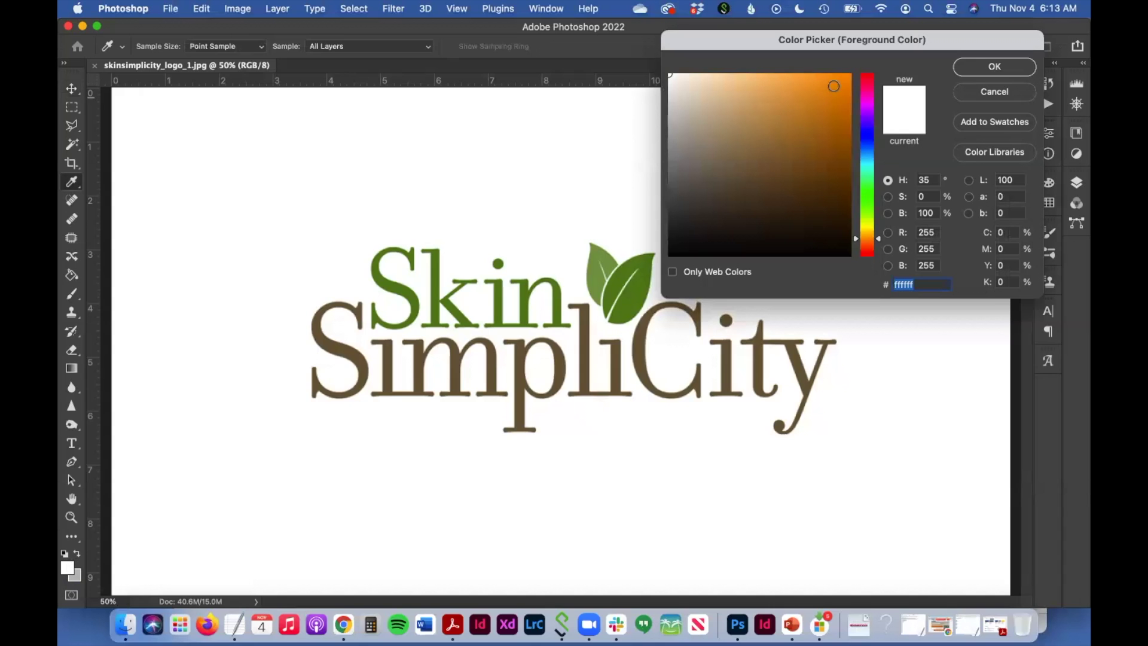
pyautogui.moveTo(850, 48); pyautogui.dragTo(887, 55)
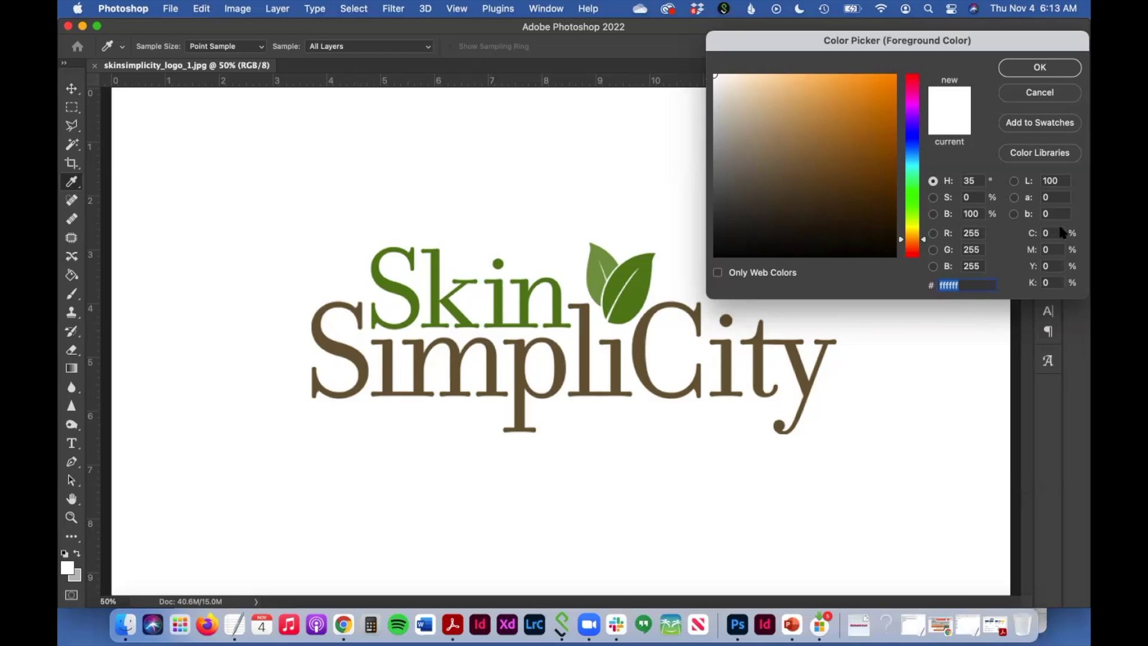
pyautogui.click(394, 285)
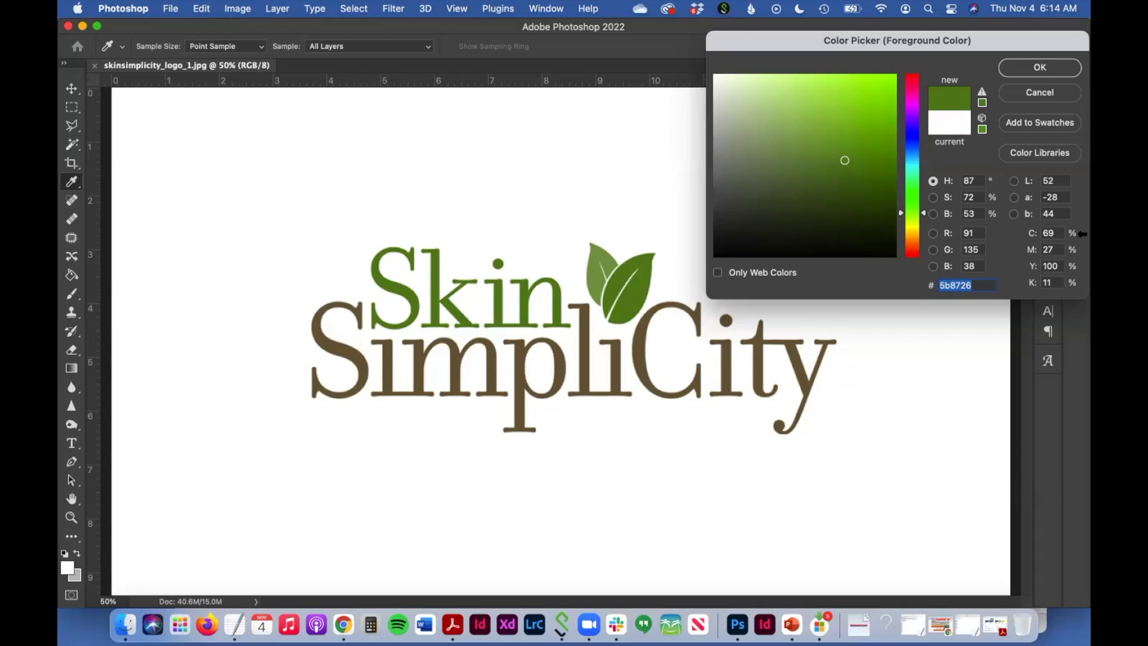
# - Match the sampled green to PANTONE 377 U in the solid uncoated book, after comparing with solid coated
pyautogui.click(1028, 157)
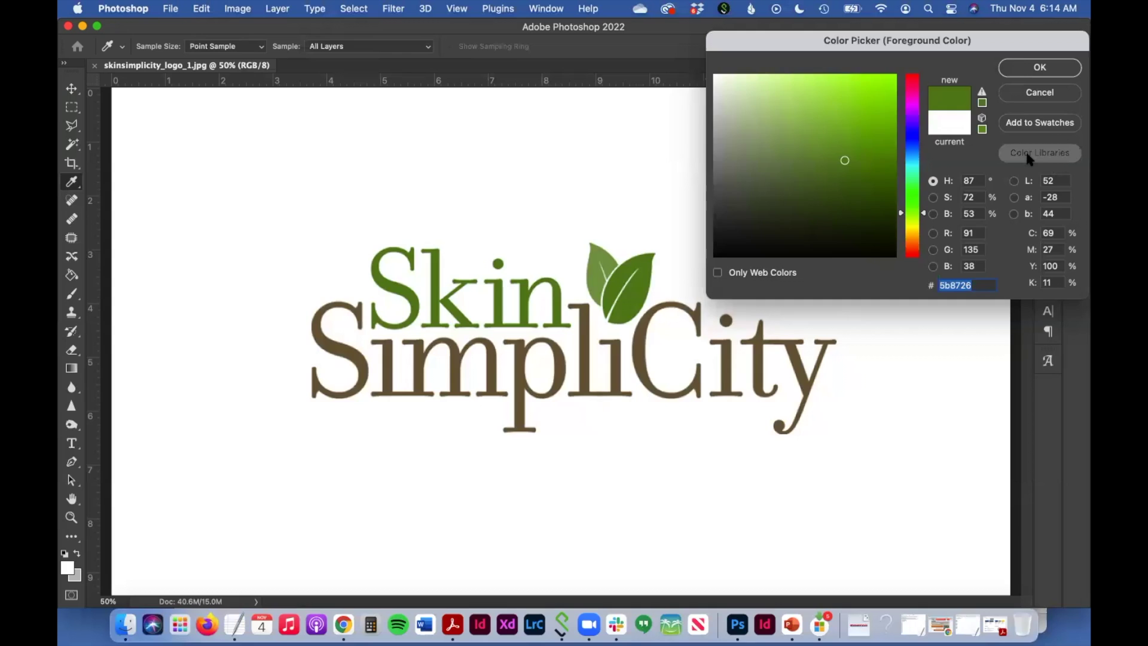
pyautogui.click(878, 68)
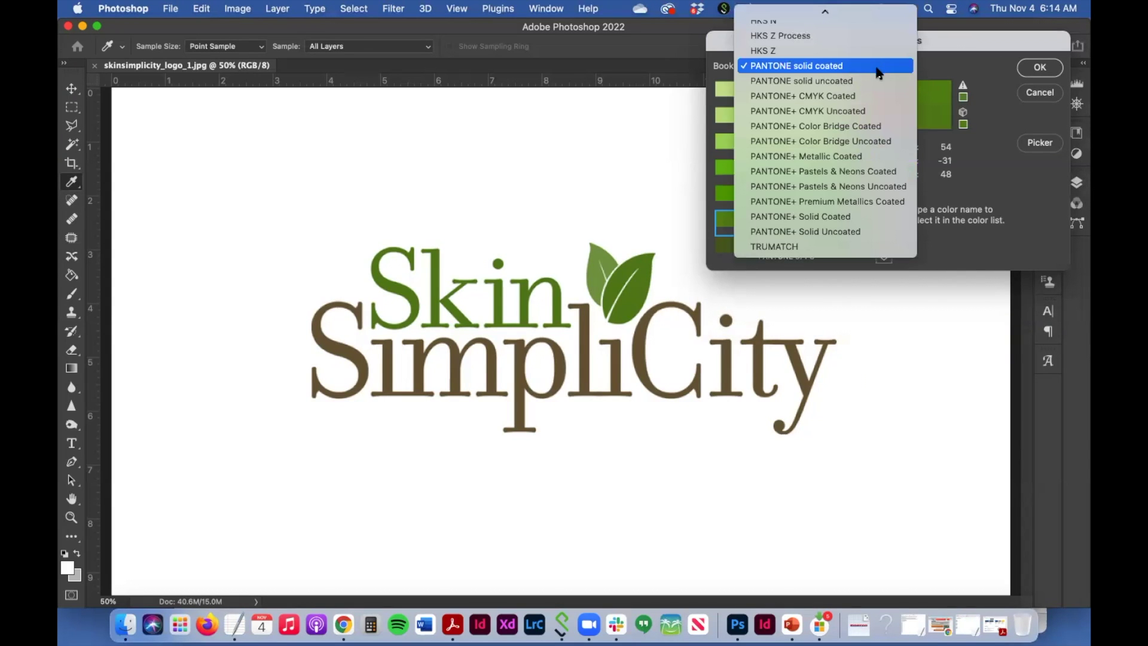
pyautogui.scroll(4, 864, 101)
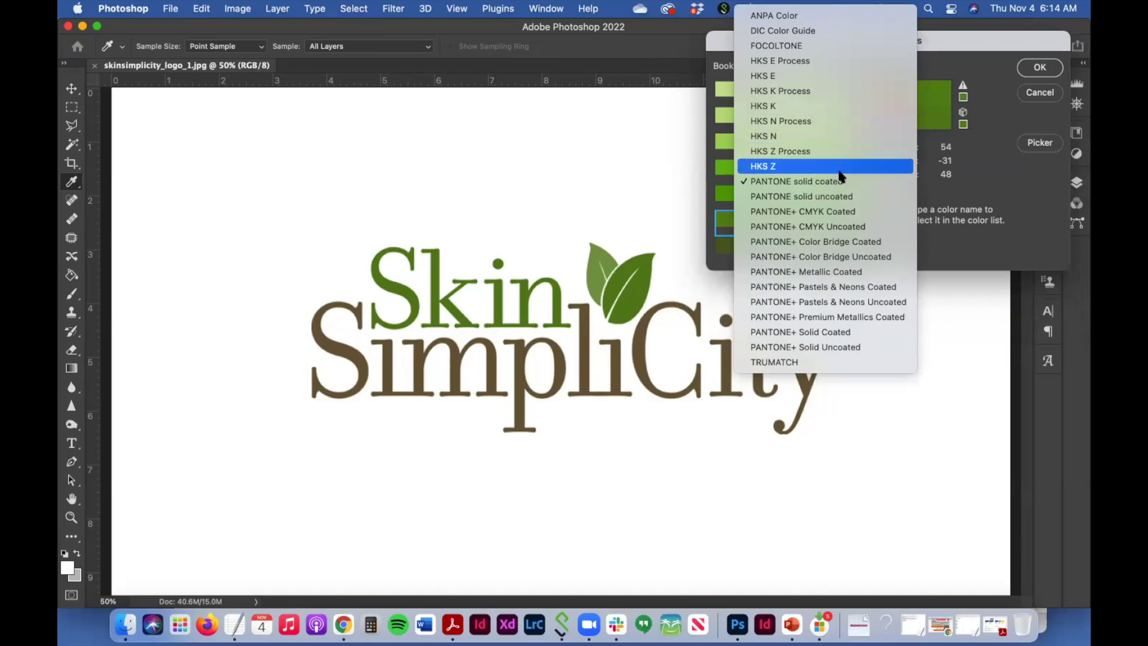
pyautogui.click(789, 195)
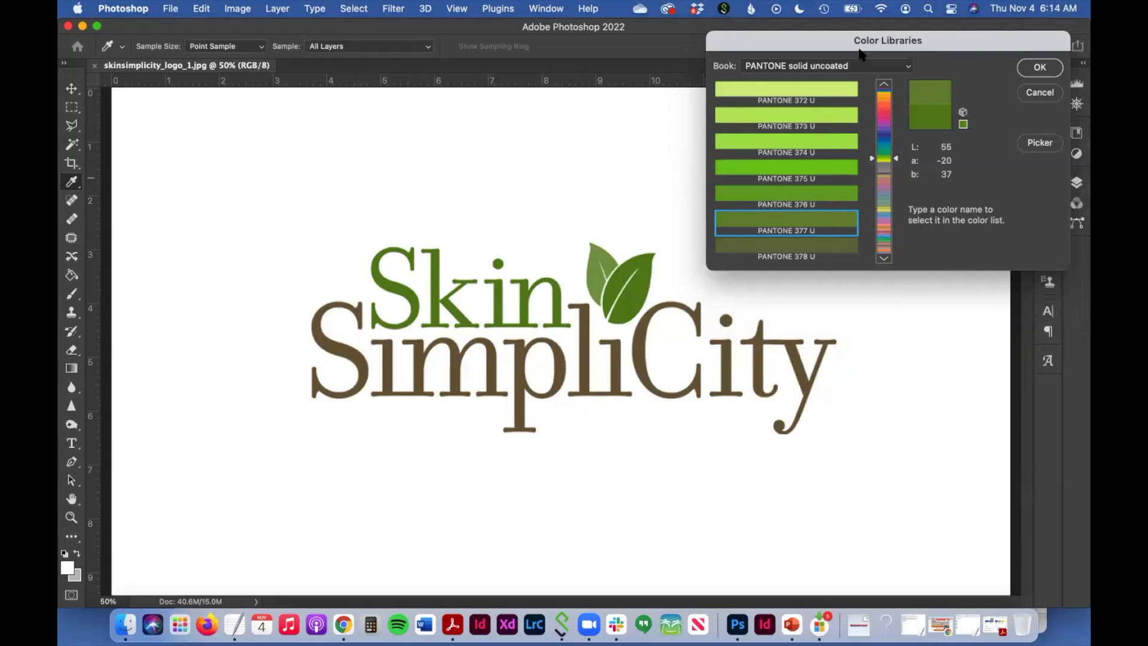
pyautogui.click(857, 66)
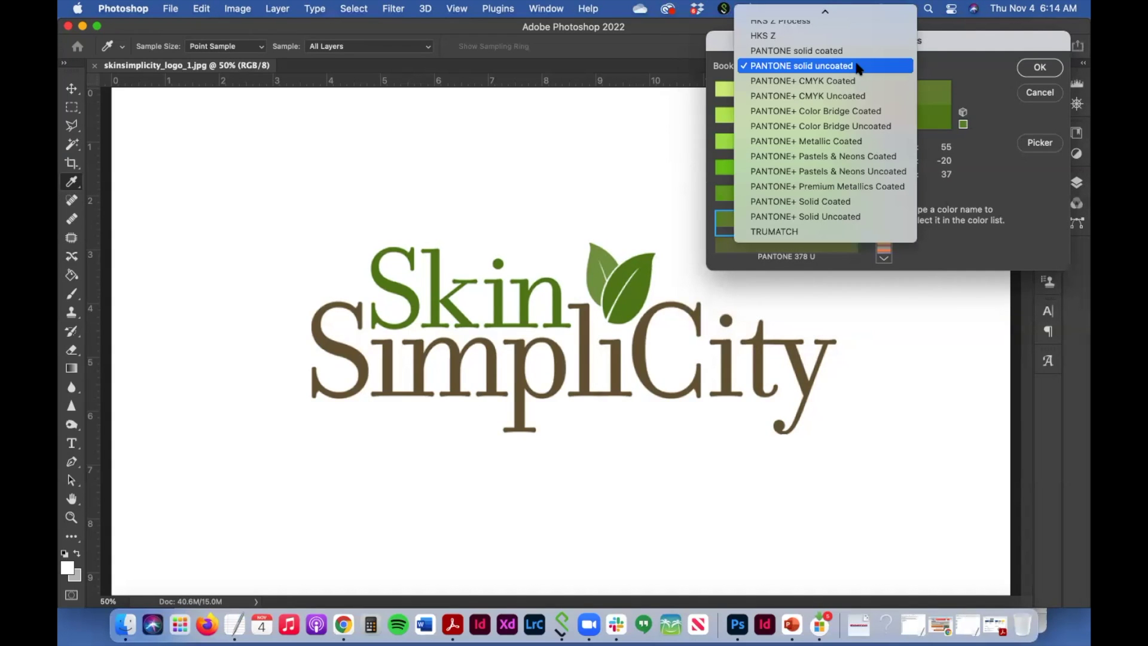
pyautogui.click(814, 53)
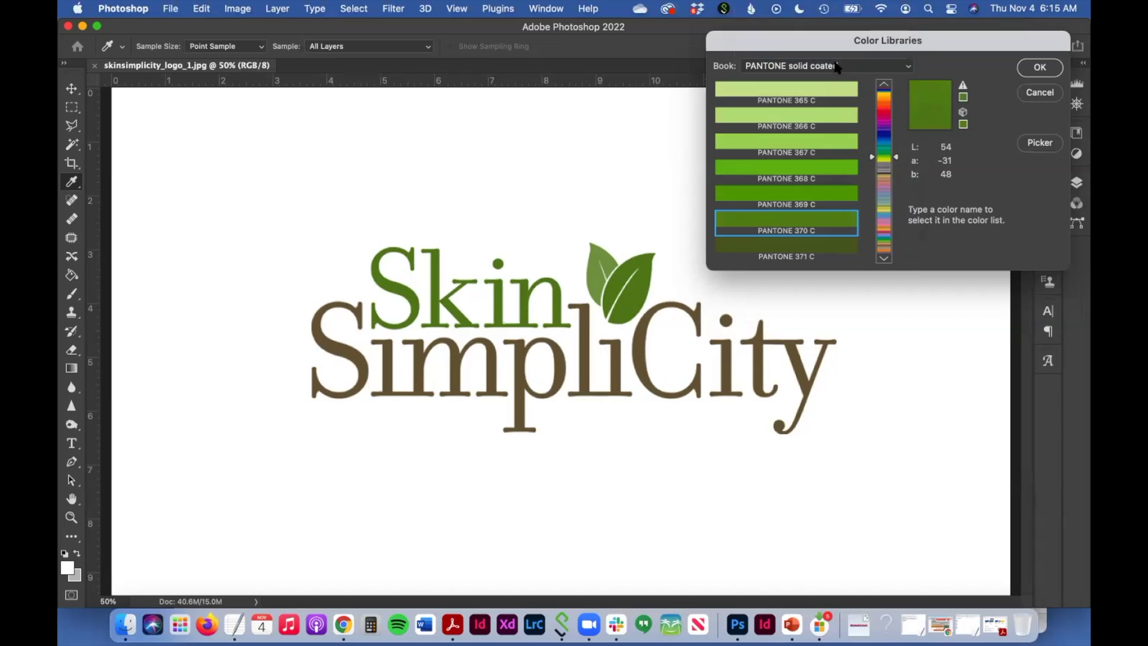
pyautogui.click(840, 70)
pyautogui.click(836, 84)
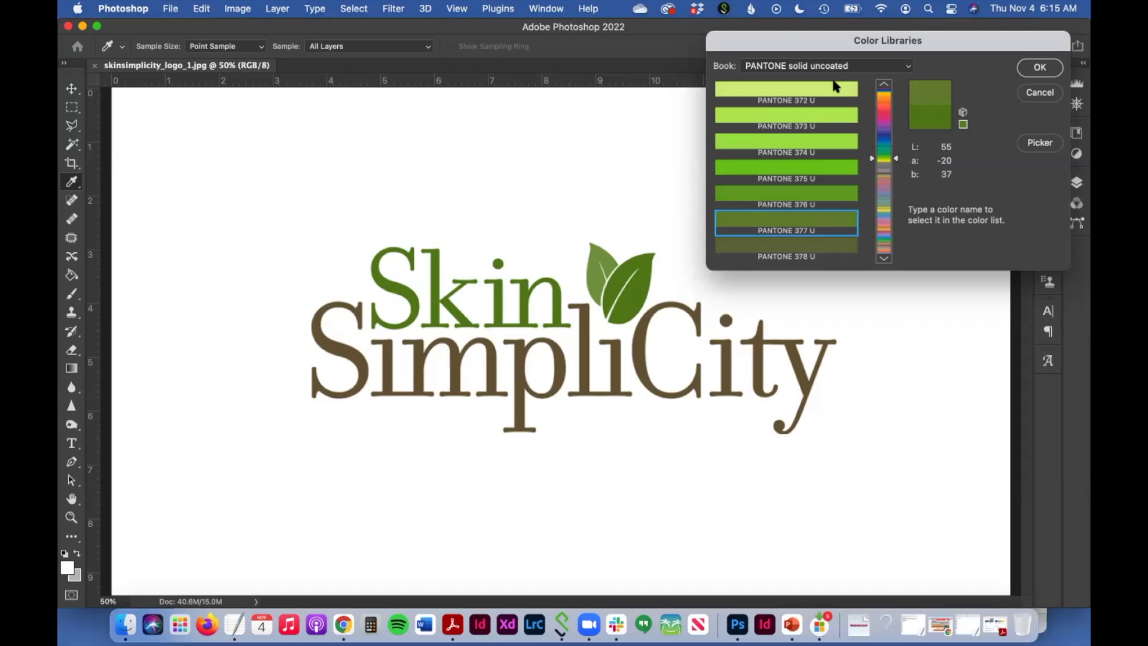
pyautogui.press('super+Tab')
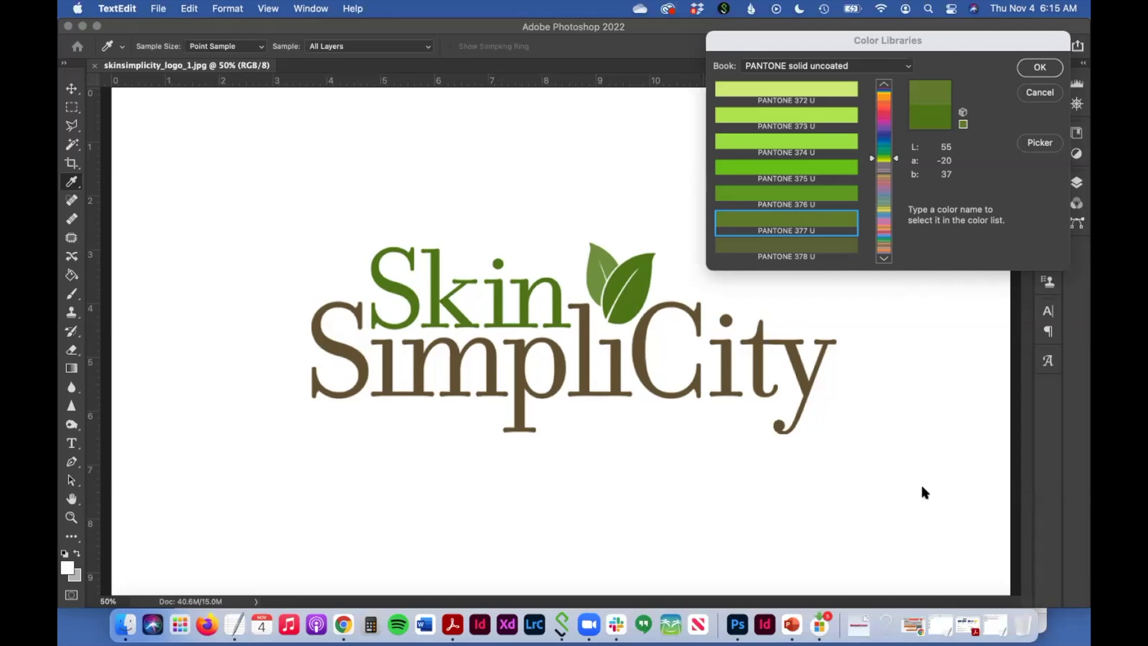
# - Place the colour note beside the logo and label its first section 'Dark Green'
pyautogui.click(939, 624)
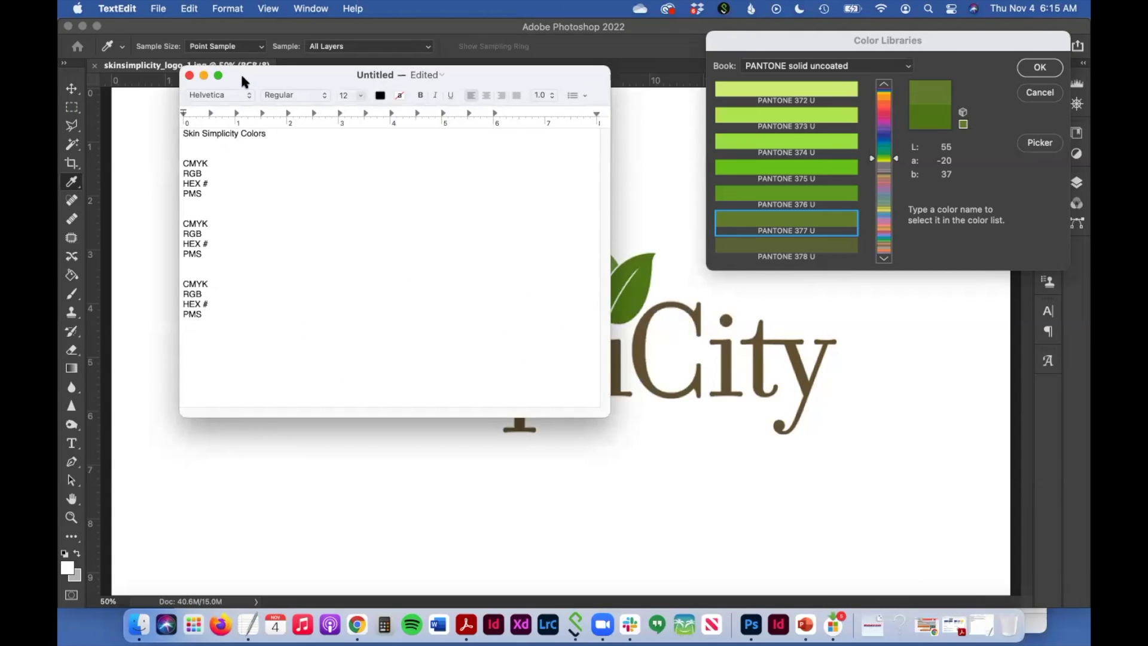
pyautogui.moveTo(239, 73); pyautogui.dragTo(442, 185)
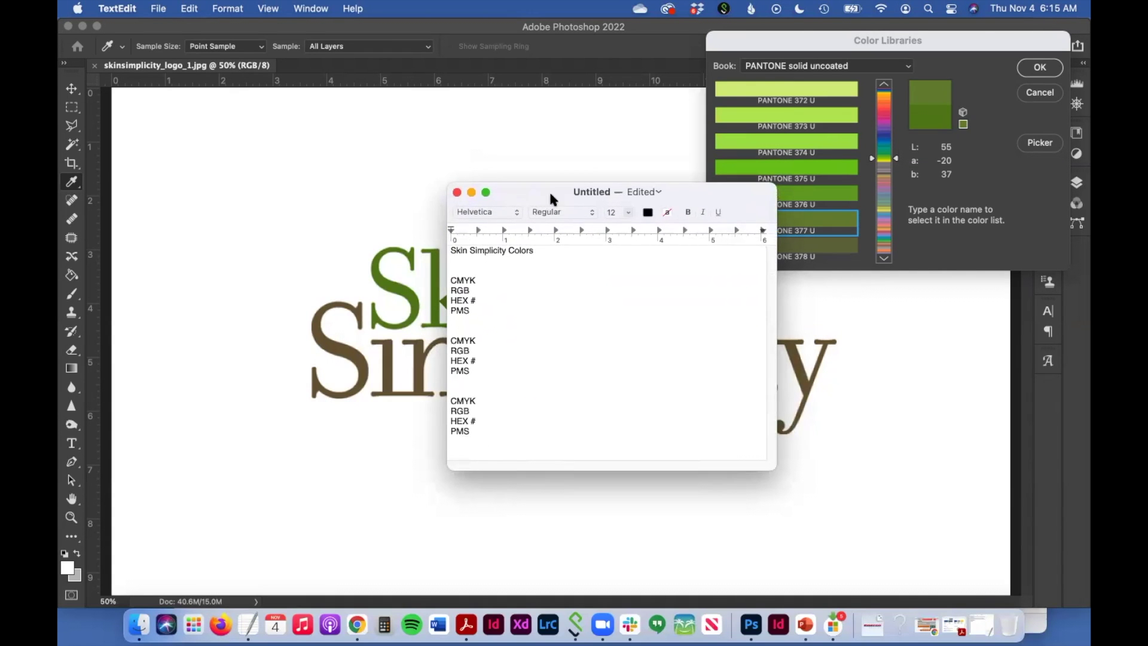
pyautogui.moveTo(549, 193); pyautogui.dragTo(791, 282)
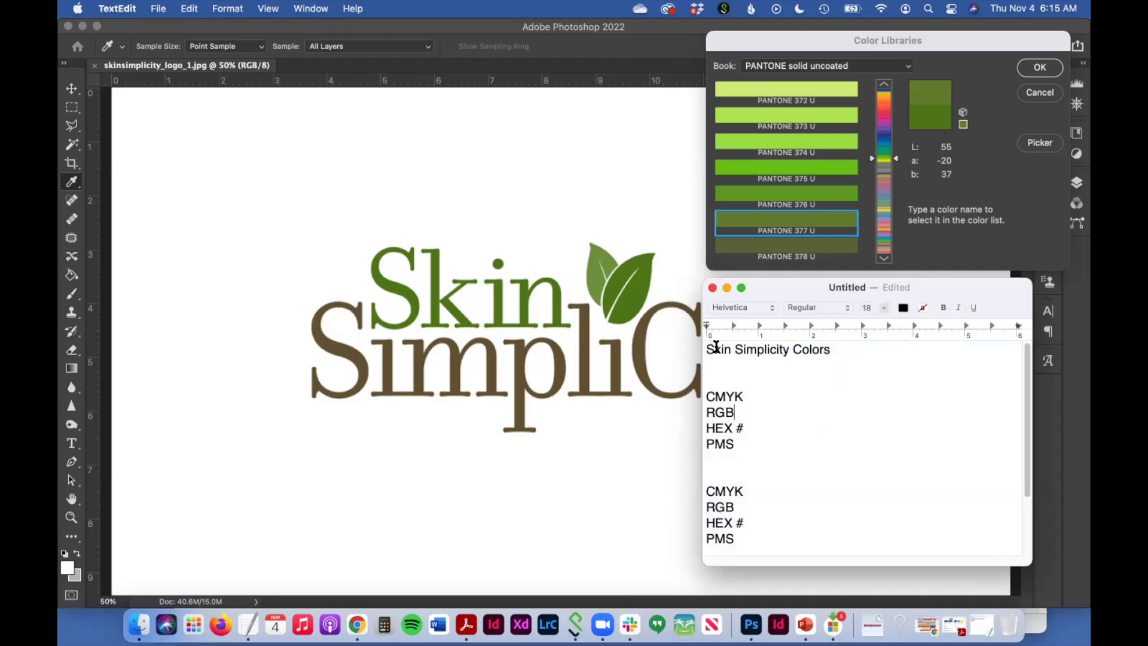
pyautogui.click(727, 381)
pyautogui.write('Dark Green')
pyautogui.press('Return')
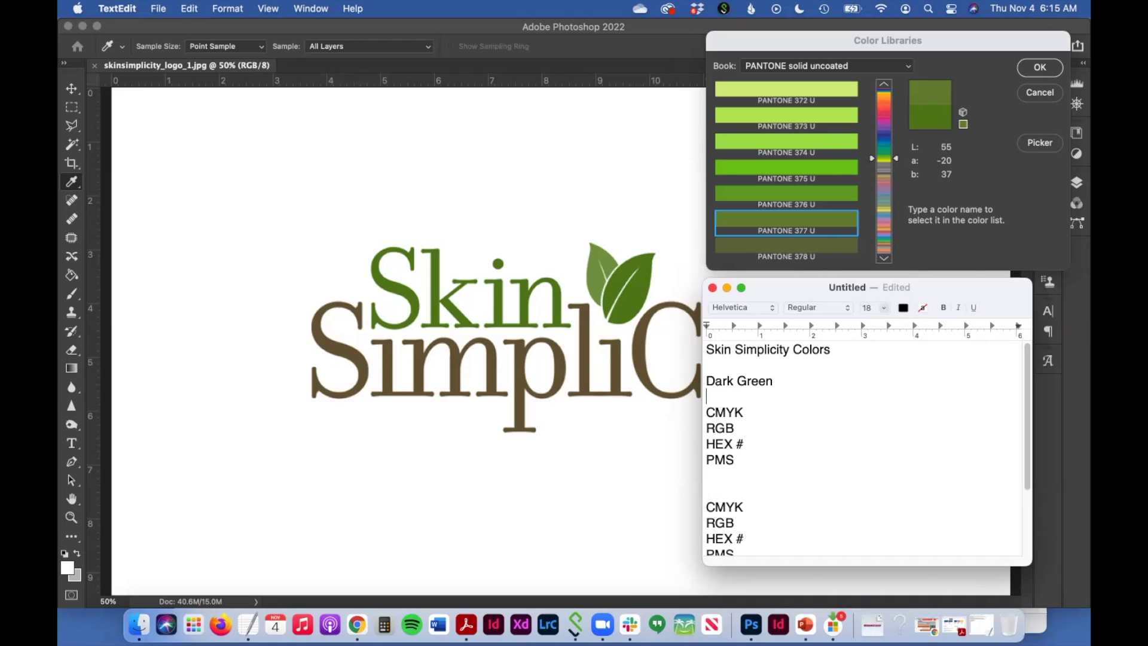
# - Add 'Light Green' and 'Brown' labels for the second and third colour lists
pyautogui.click(748, 494)
pyautogui.press('Return')
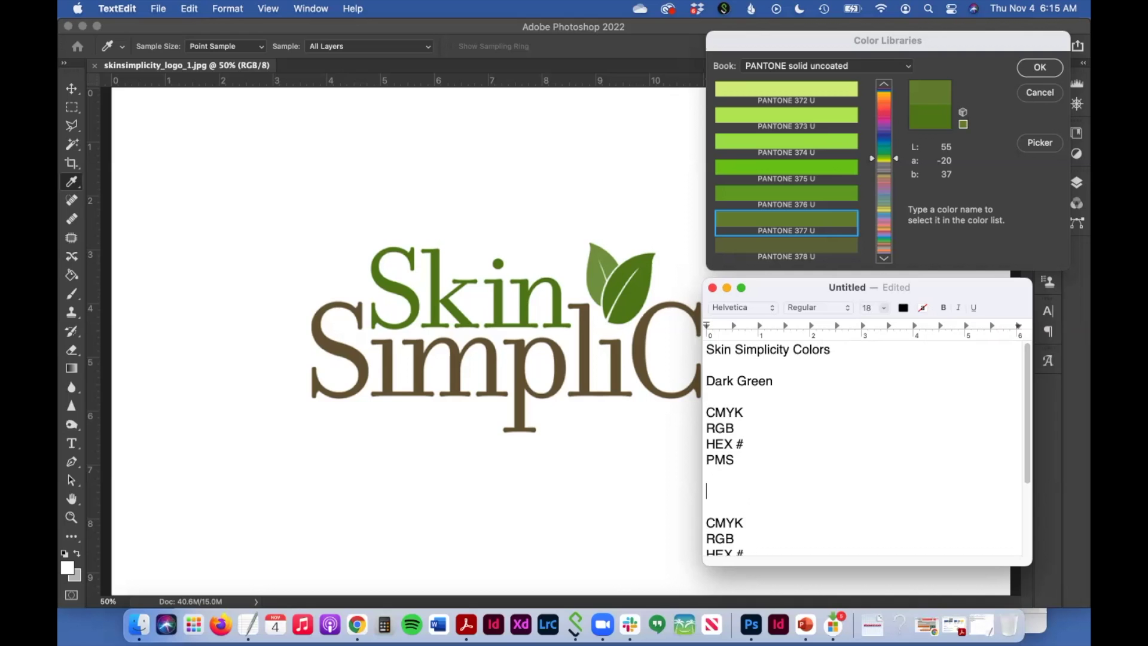
pyautogui.write('Light Green')
pyautogui.scroll(-5, 735, 482)
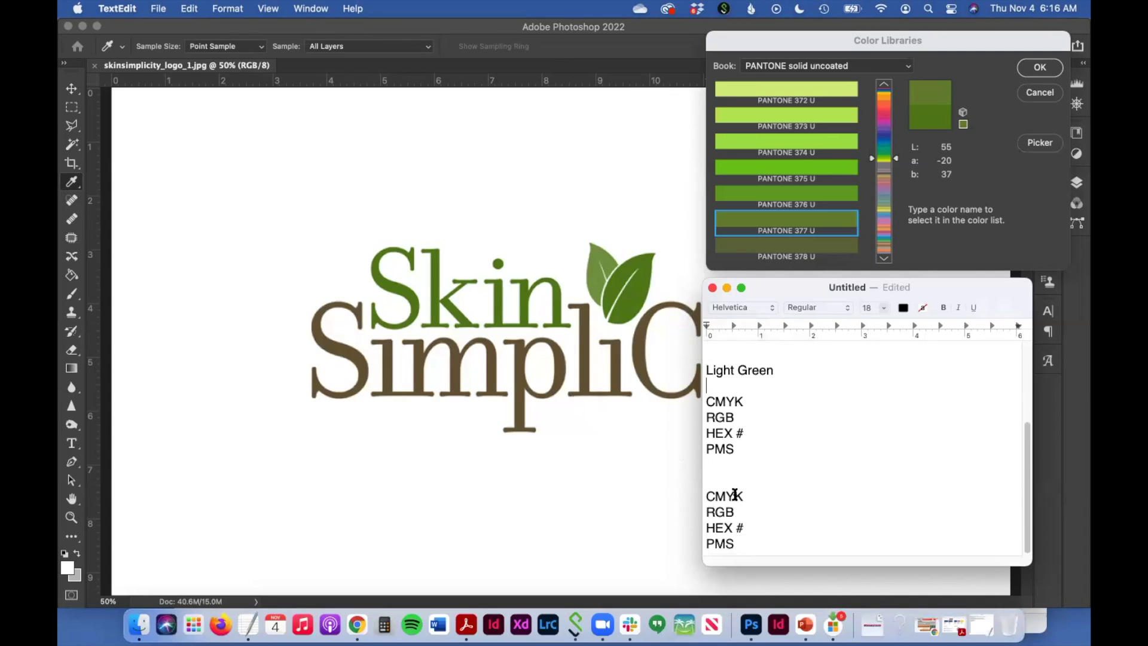
pyautogui.click(735, 474)
pyautogui.press('Return')
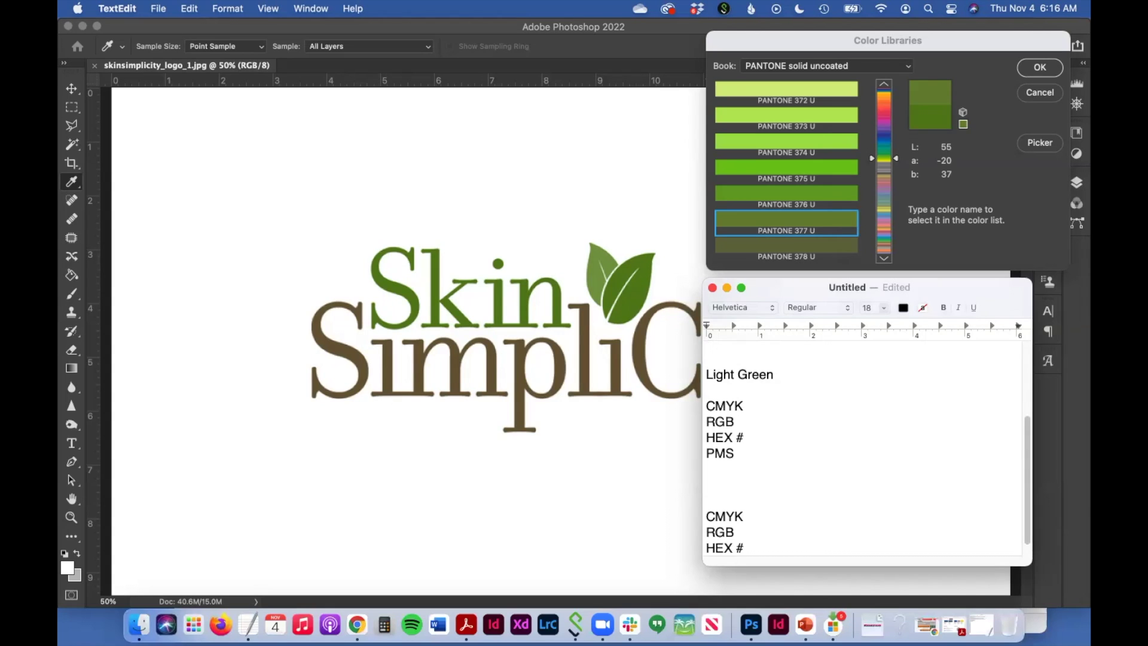
pyautogui.write('Brown')
pyautogui.press('Return')
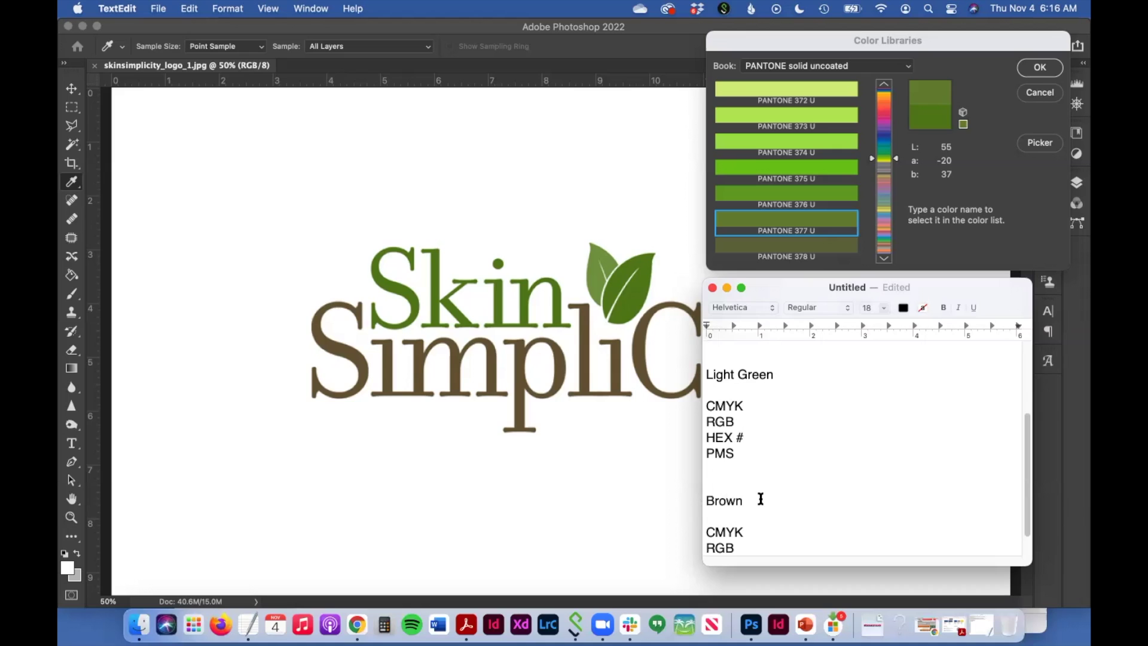
pyautogui.press('Up')
# - Enter 377u on the Dark Green section's PMS line
pyautogui.scroll(4, 795, 460)
pyautogui.click(797, 459)
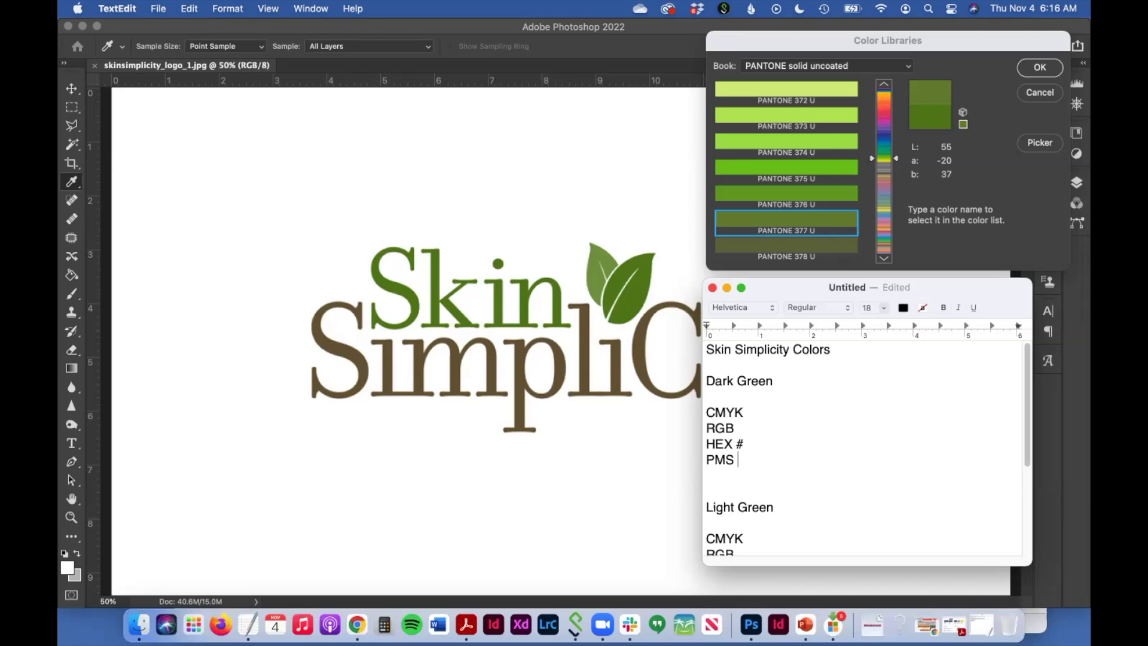
pyautogui.write('377u')
# - Re-sample the green Skin lettering in the Color Picker: C69 M27 Y100 K11, hex 5b8726
pyautogui.click(817, 233)
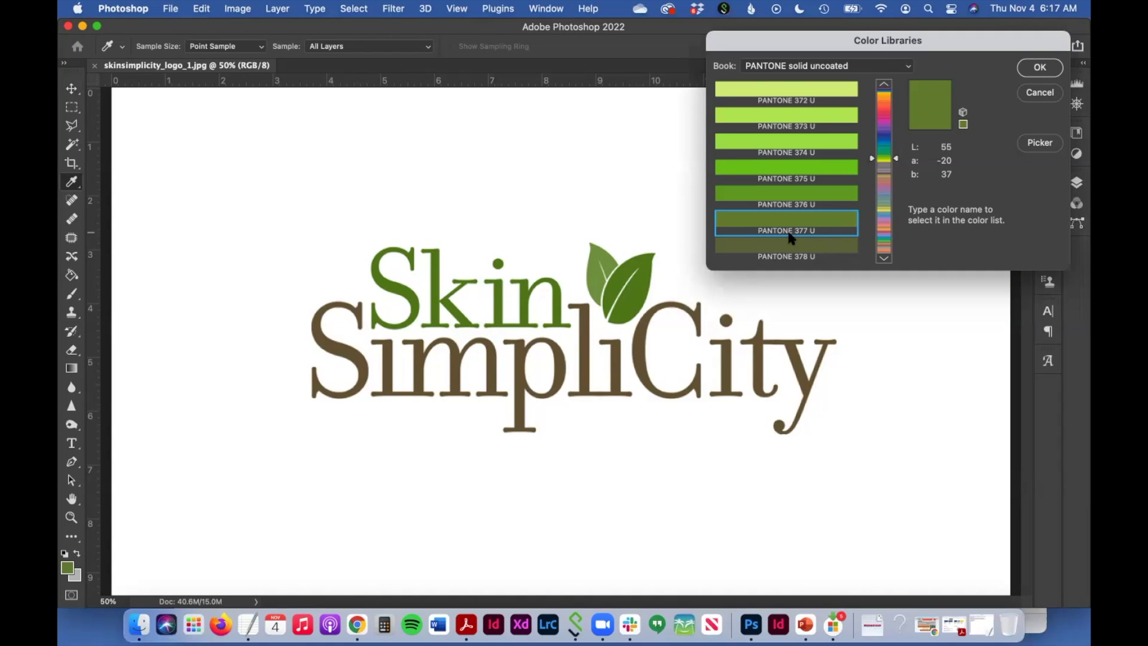
pyautogui.click(1039, 144)
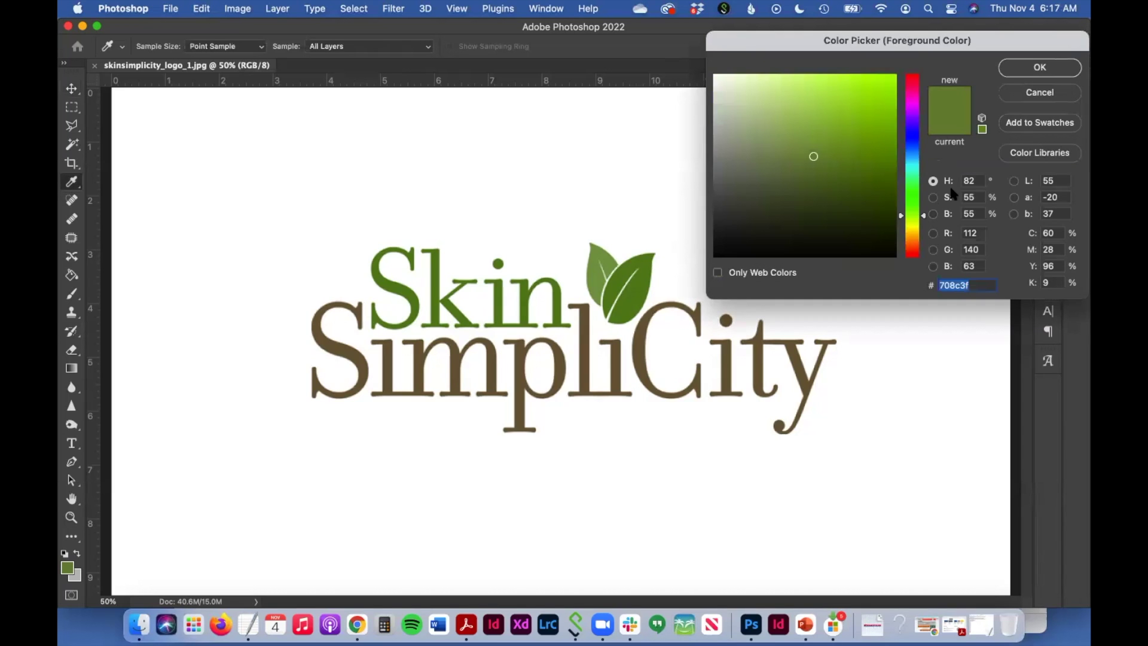
pyautogui.click(558, 300)
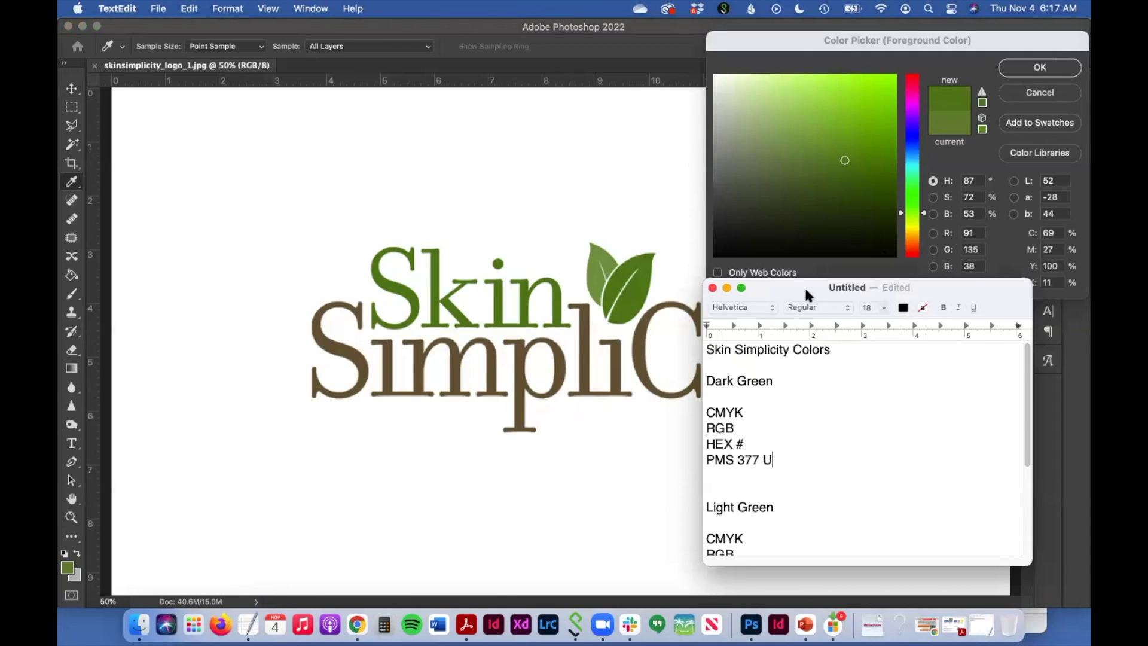
# - Enter CMYK 69 27 100 11 and RGB 91 135 38 in the Dark Green entry
pyautogui.moveTo(806, 290); pyautogui.dragTo(808, 316)
pyautogui.click(760, 438)
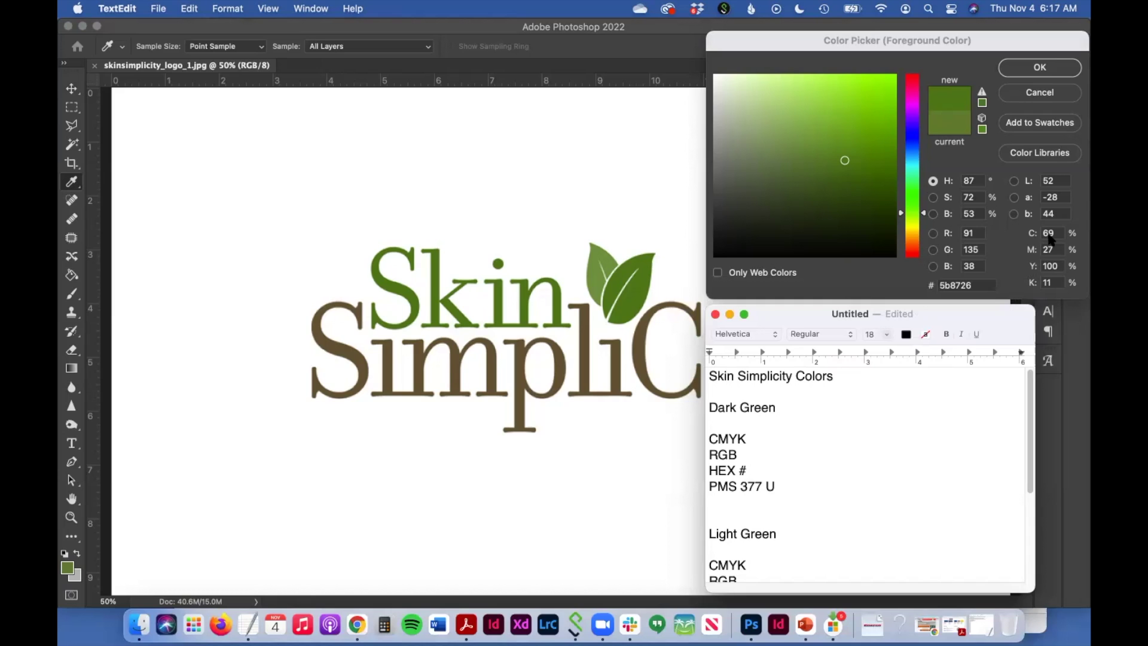
pyautogui.write('69')
pyautogui.write(' 27')
pyautogui.write(' 100 ')
pyautogui.write('11')
pyautogui.write('91')
pyautogui.write(' 13')
pyautogui.write('5 ')
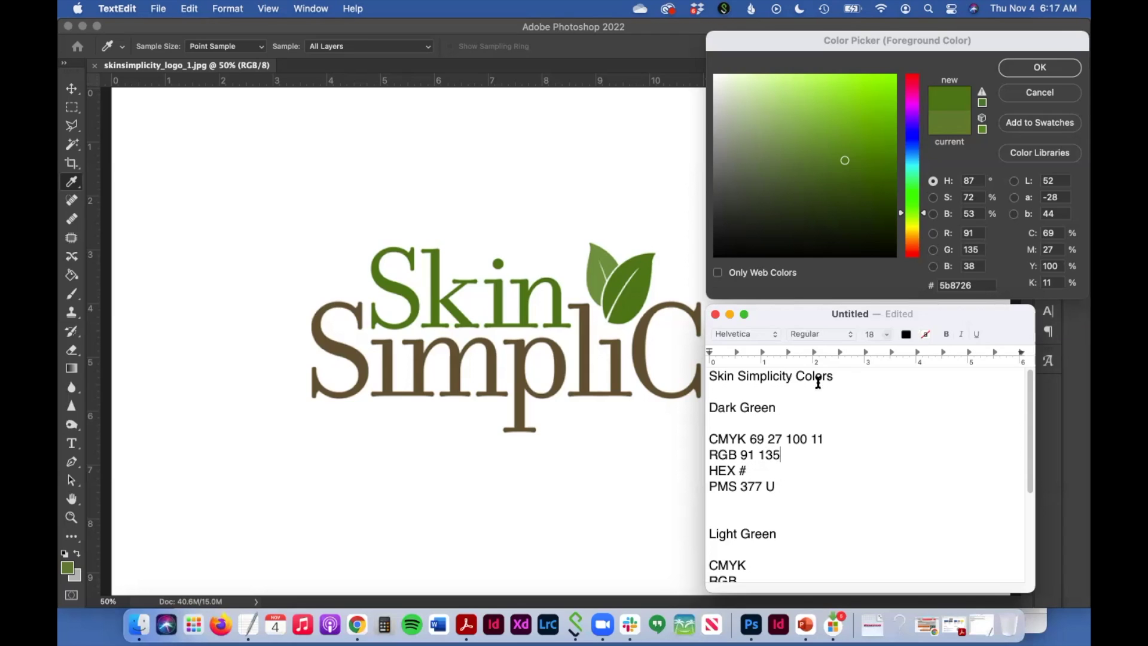
pyautogui.write('2')
pyautogui.press('BackSpace')
pyautogui.write('38')
# - Copy hex 5b8726 from the Color Picker and paste it after HEX #
pyautogui.doubleClick(972, 285)
pyautogui.press('super+c')
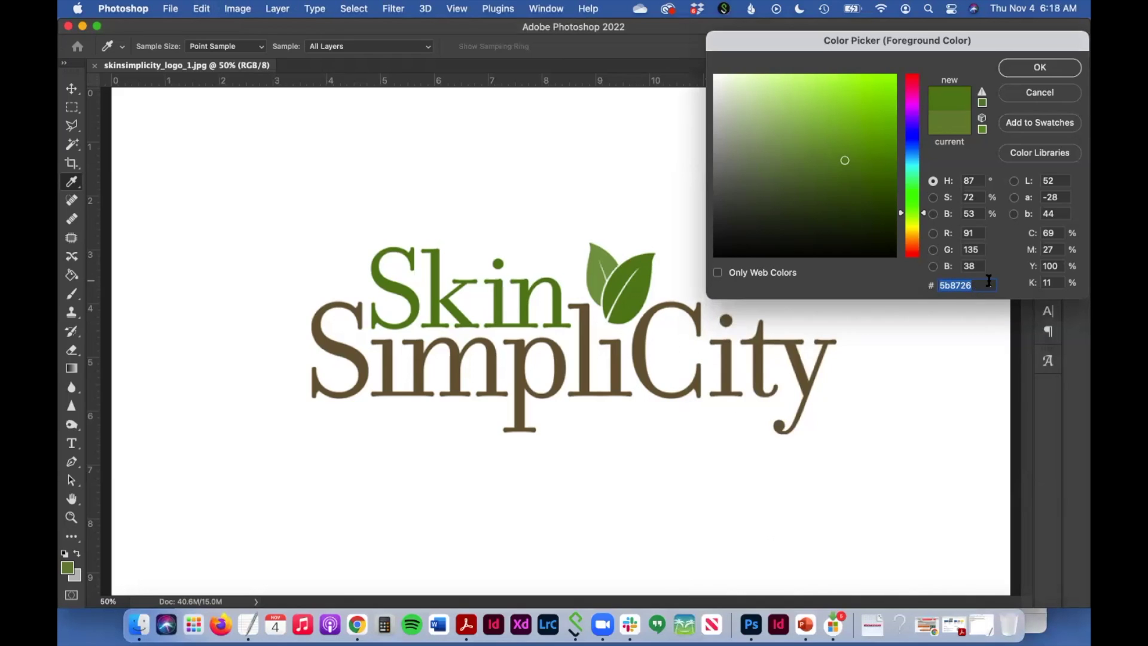
pyautogui.click(248, 625)
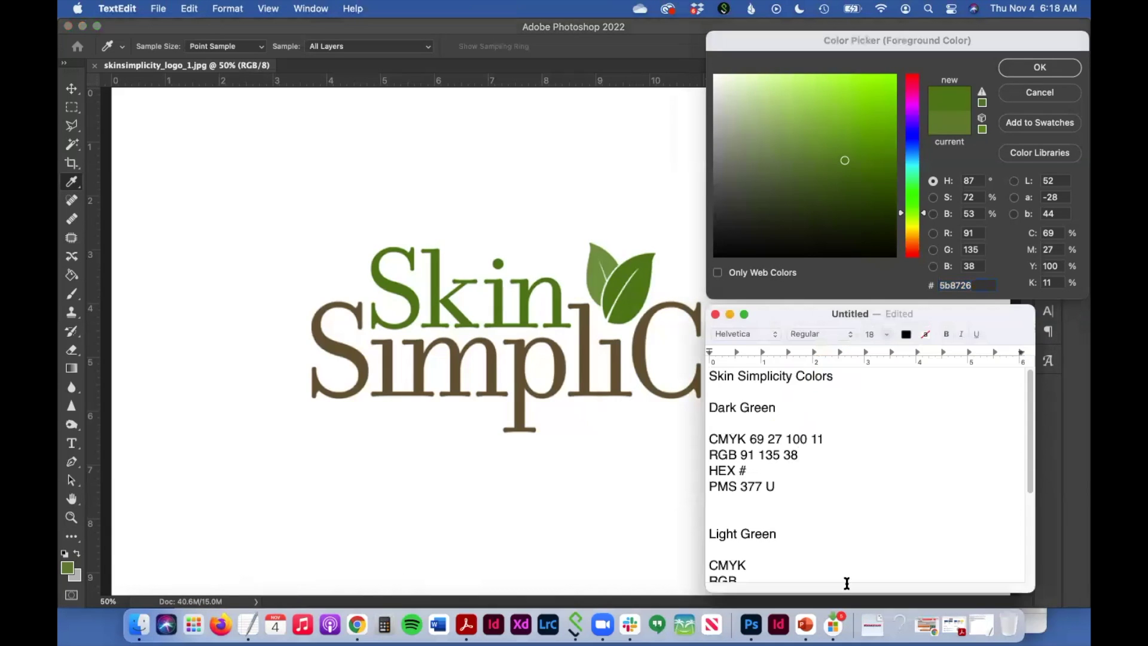
pyautogui.press('super+v')
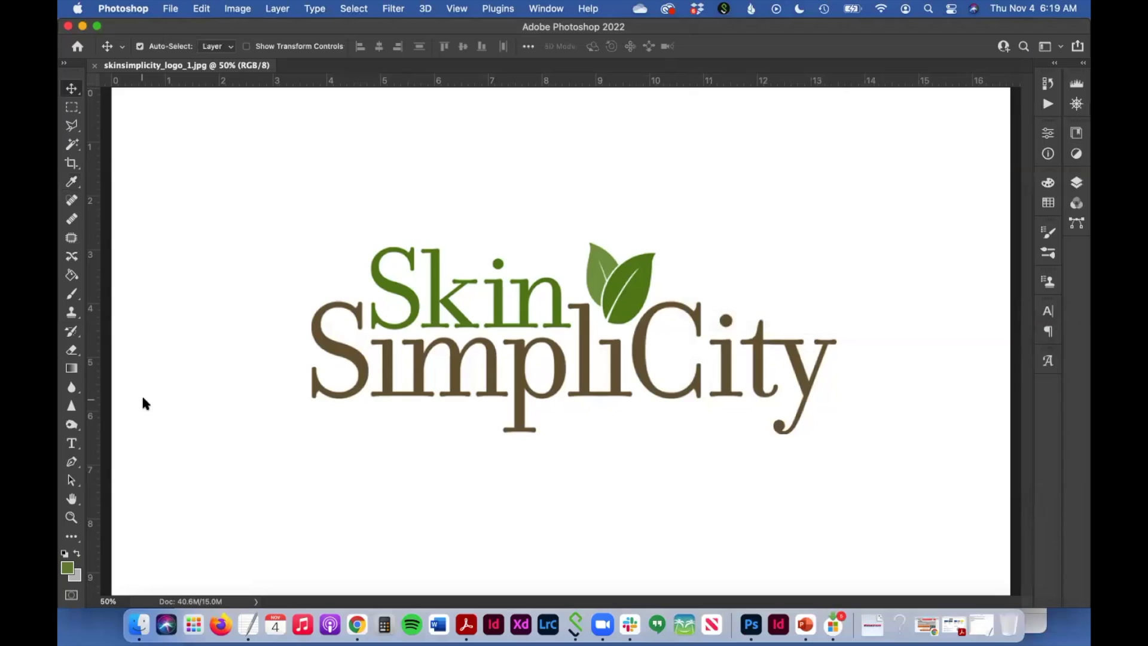
# - Keep PANTONE solid uncoated as the colour book and sample the leaf's colour
pyautogui.click(67, 566)
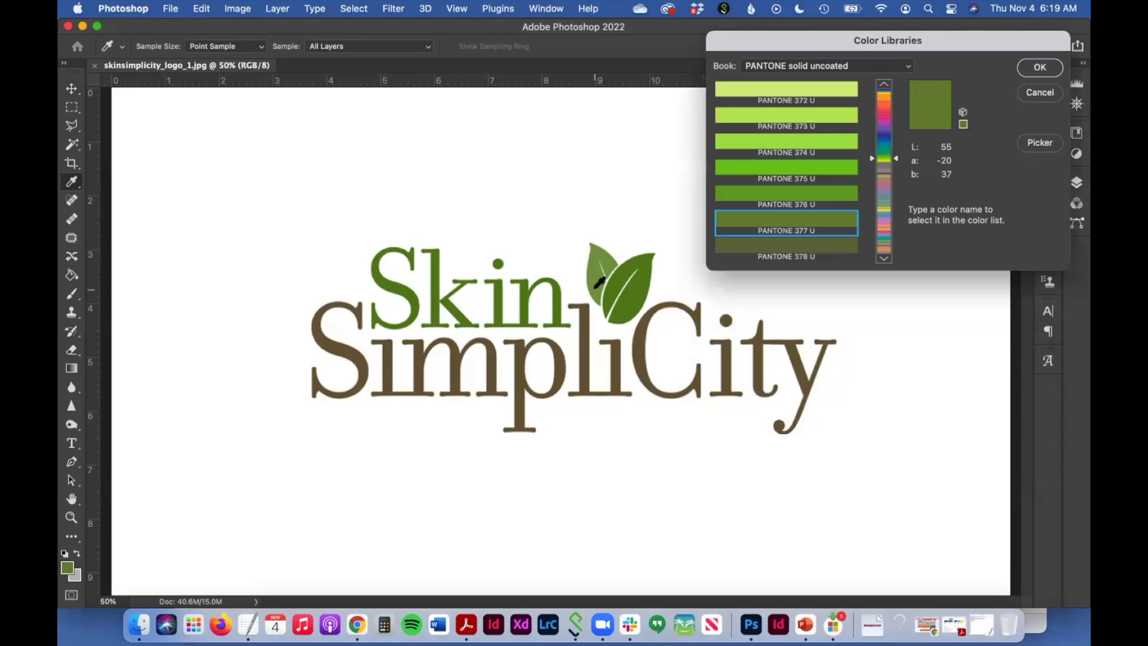
pyautogui.click(844, 67)
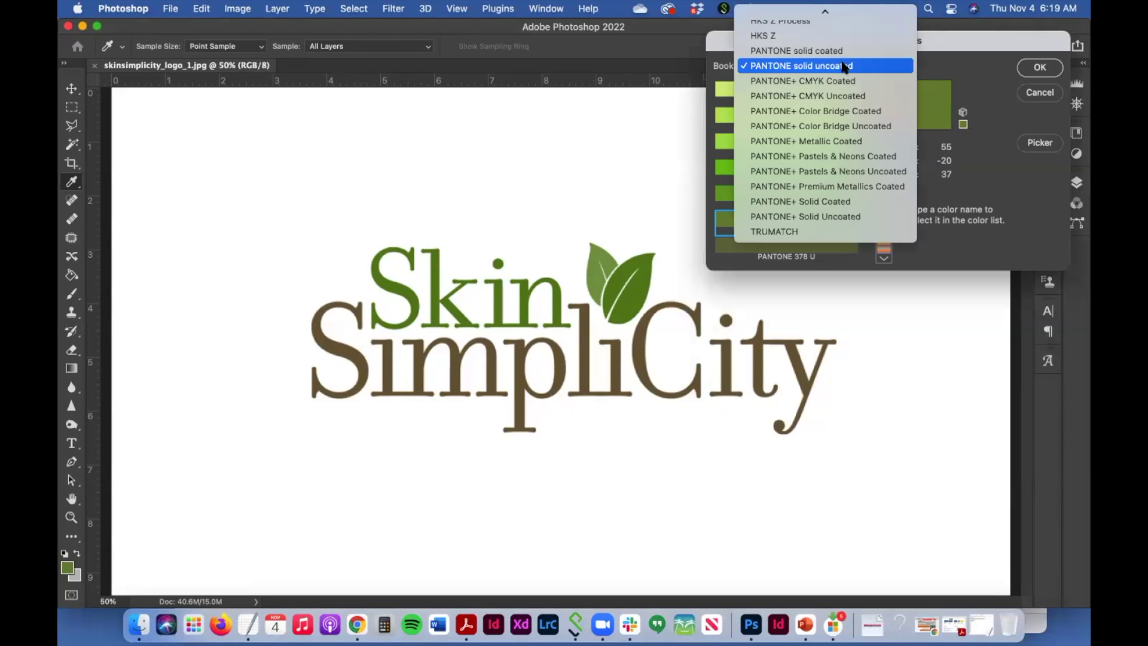
pyautogui.click(984, 80)
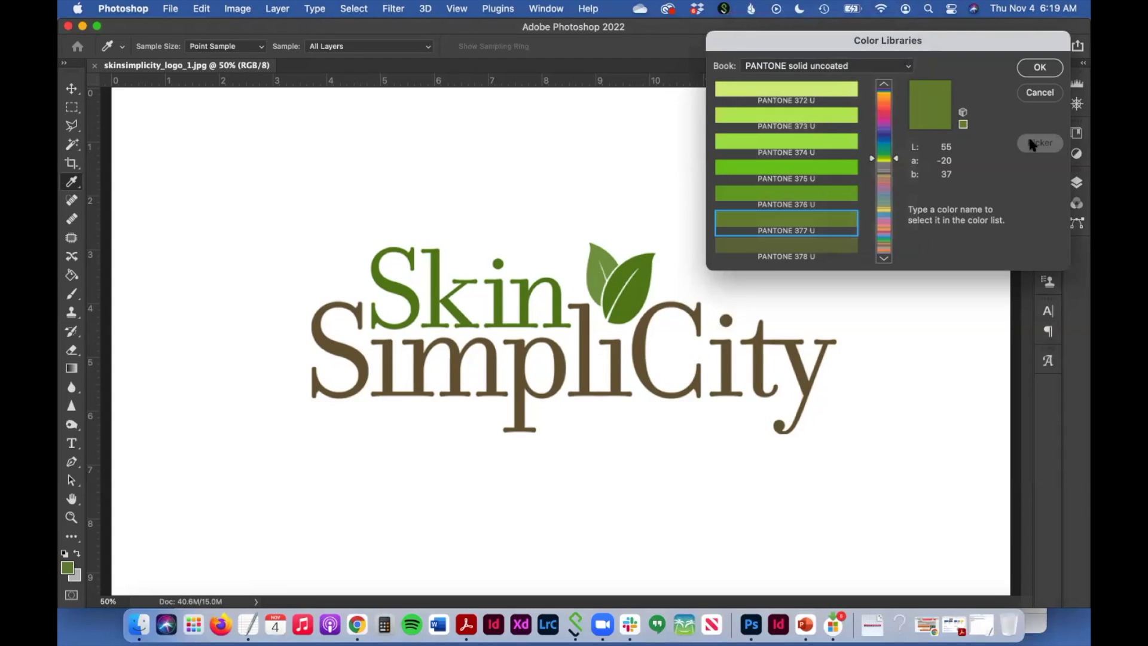
pyautogui.click(1026, 146)
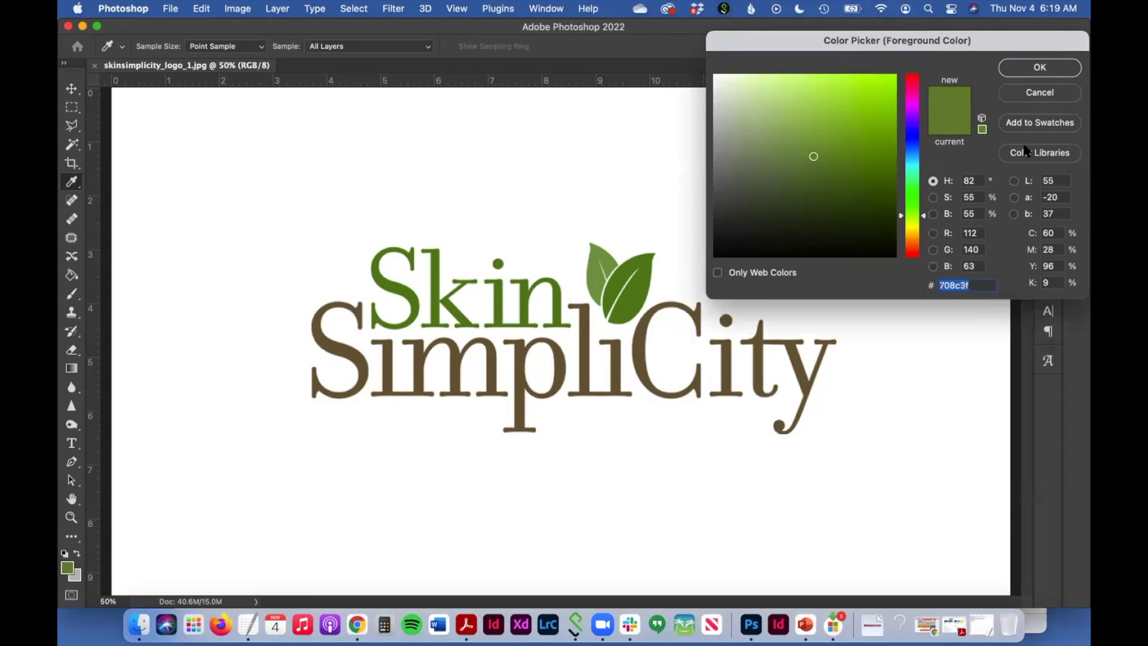
pyautogui.click(591, 273)
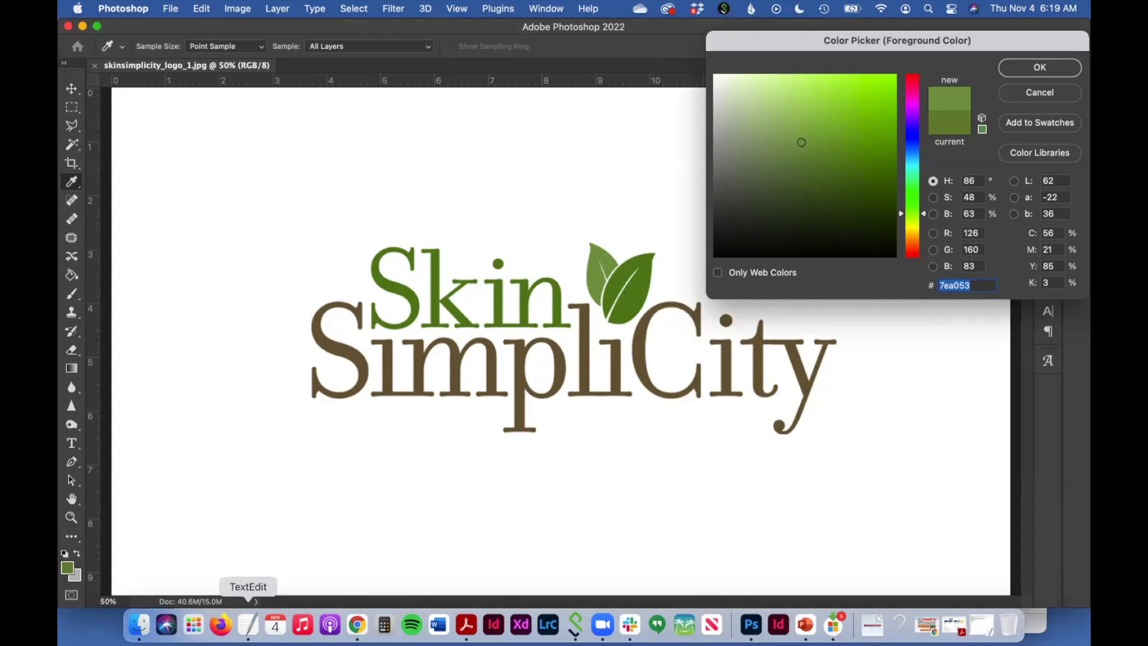
pyautogui.click(248, 625)
pyautogui.scroll(-3, 746, 507)
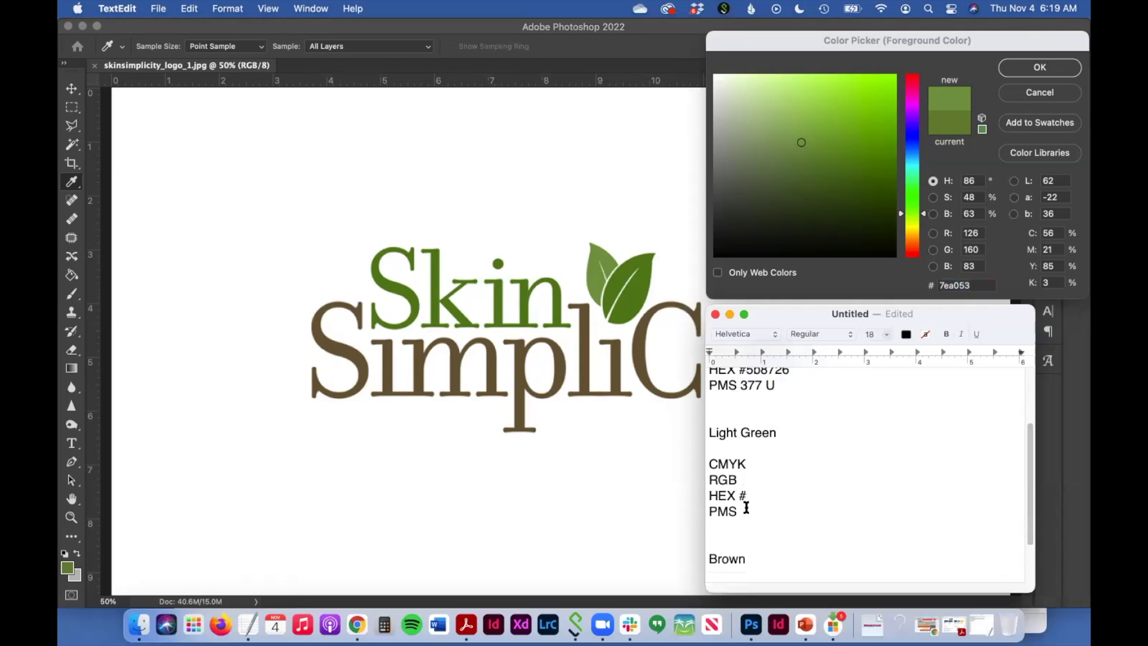
pyautogui.scroll(-2, 746, 507)
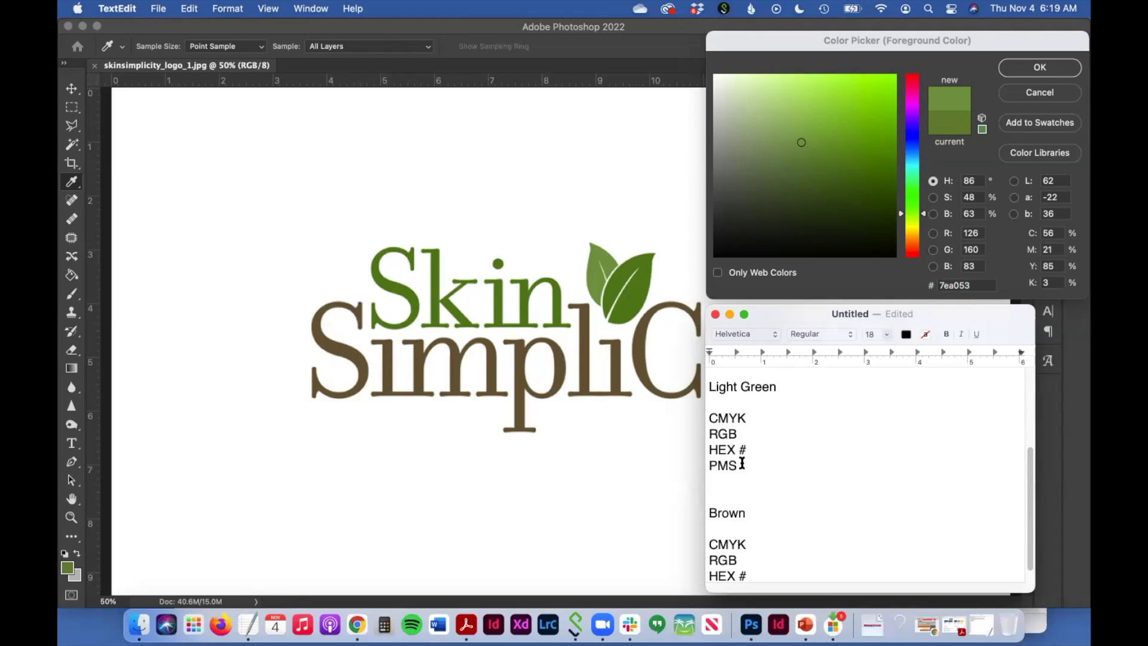
# - Sample the brown 'p' of SimpliCity, match it to PANTONE 1405 U, then cancel the dialog
pyautogui.click(1030, 149)
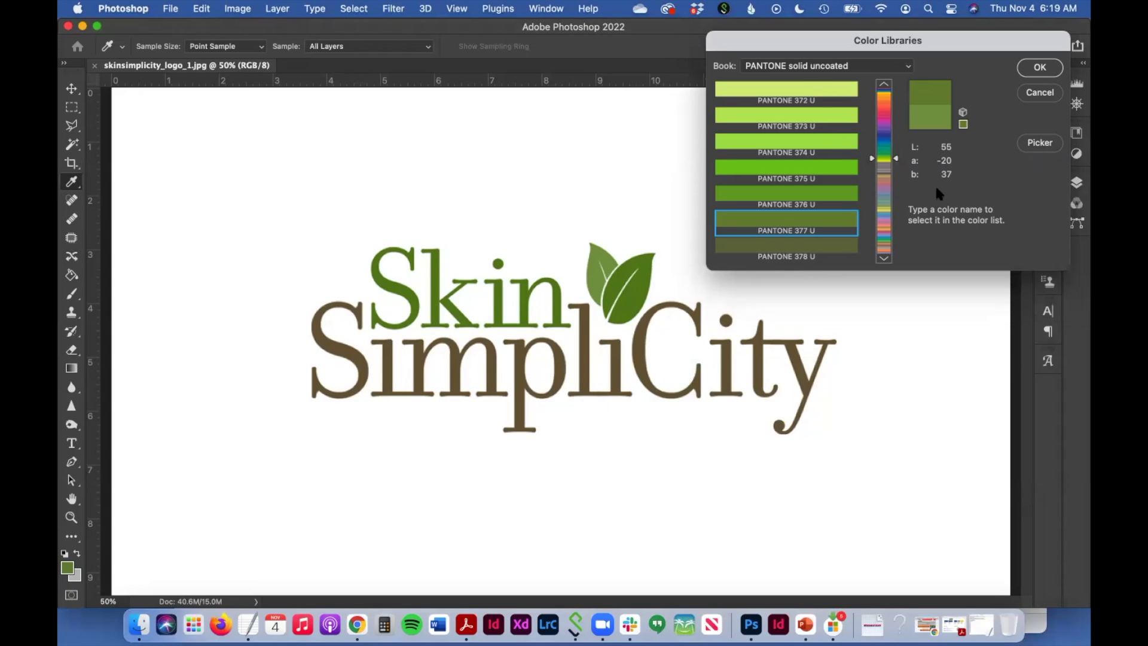
pyautogui.click(1039, 142)
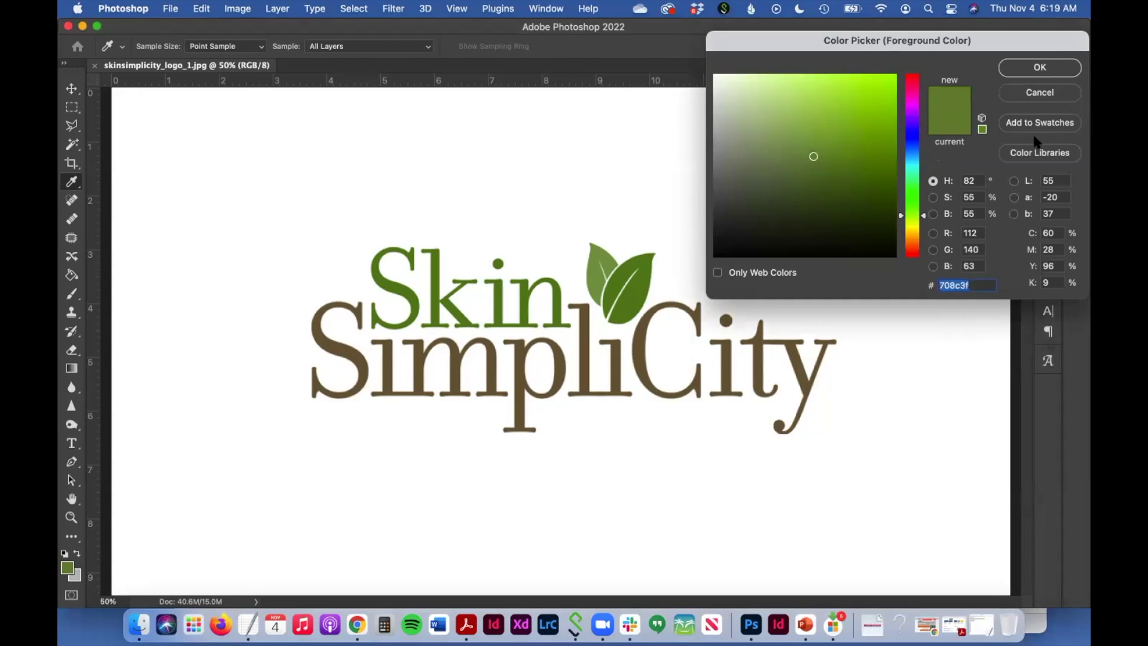
pyautogui.click(521, 358)
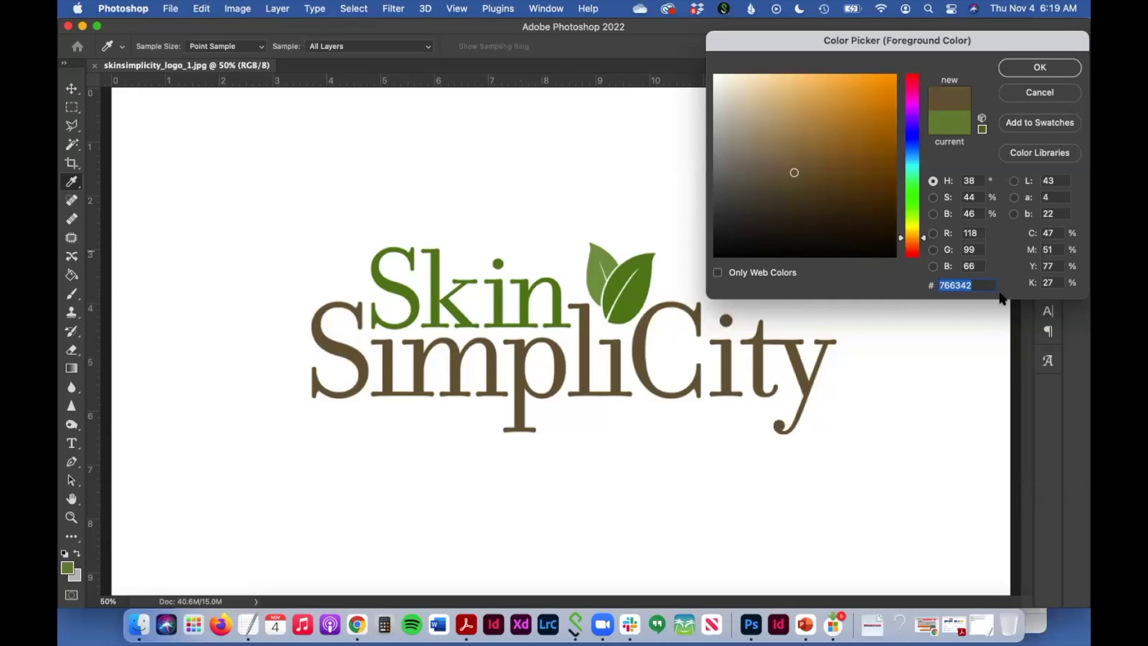
pyautogui.click(1024, 153)
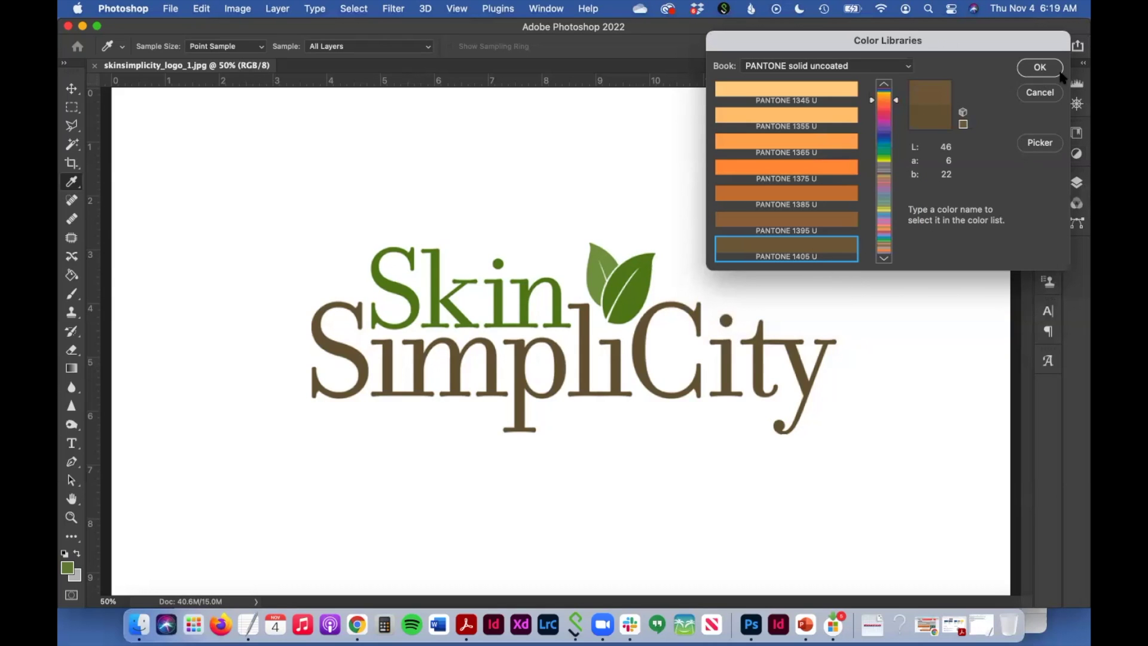
pyautogui.click(1045, 97)
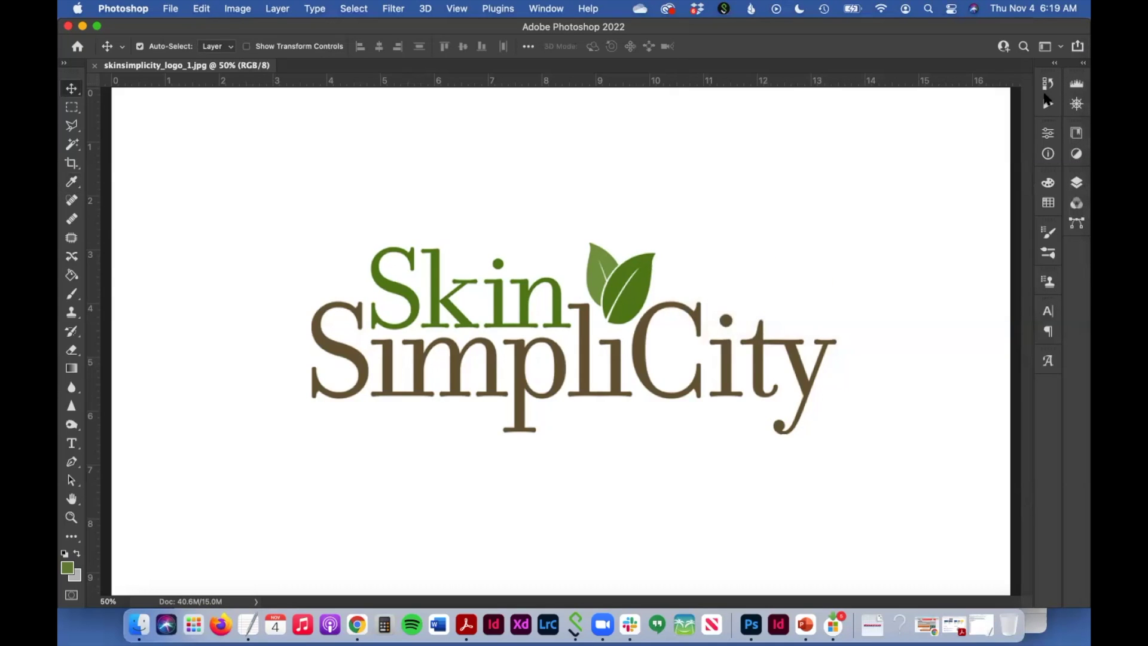